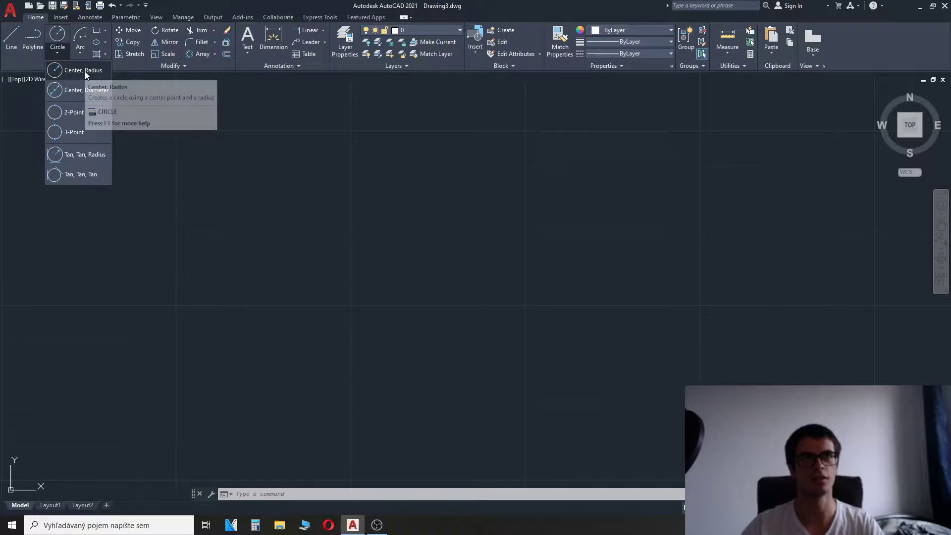
Step: Draw a circle from its center point with a radius of 15 in the empty drawing area
left_click(84, 71)
left_click(372, 312)
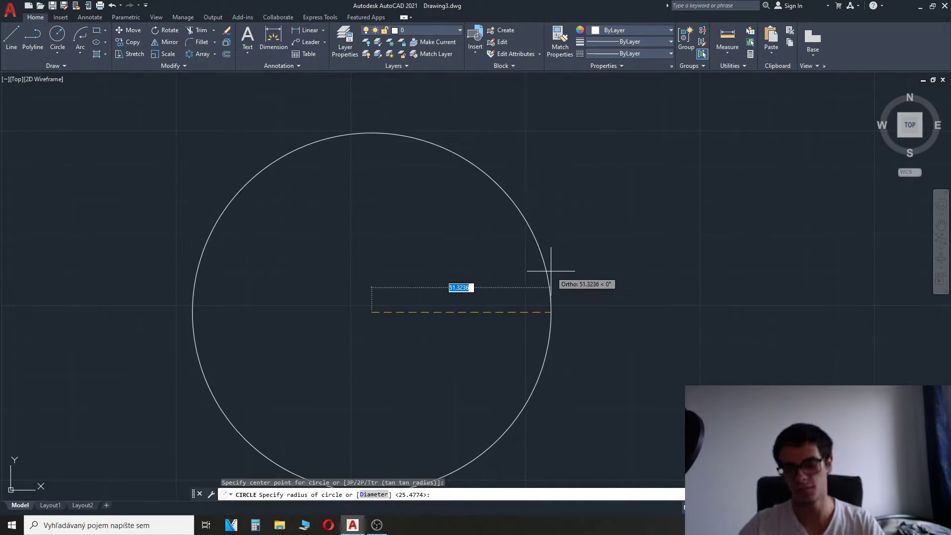
key("Return")
scroll(385, 306, "up", 4)
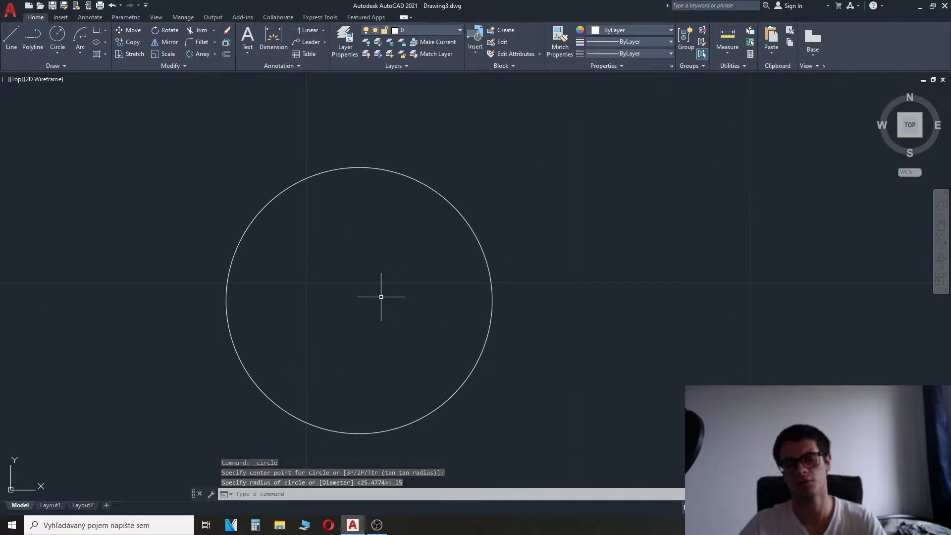
left_click(455, 194)
key("Escape")
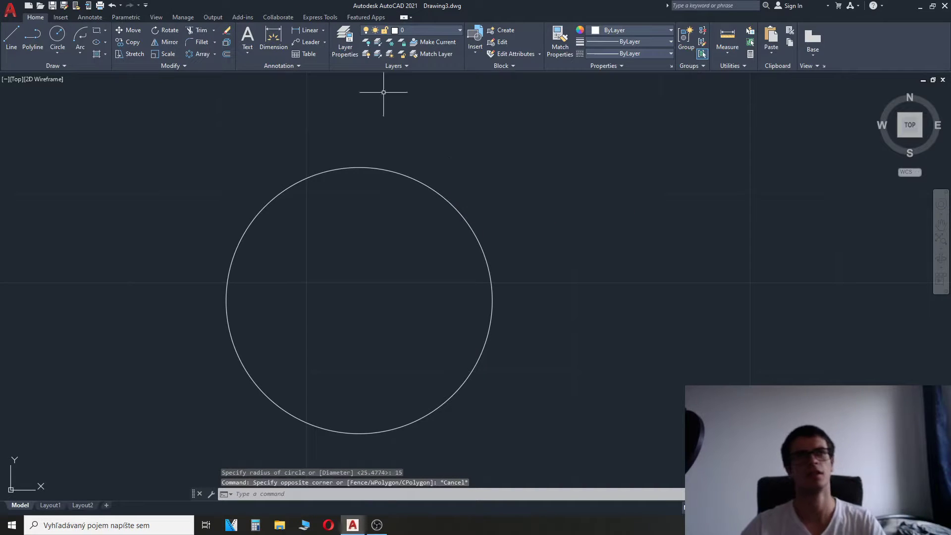
Step: Measure the distance from the circle's center to the rightmost point on its edge
left_click(726, 50)
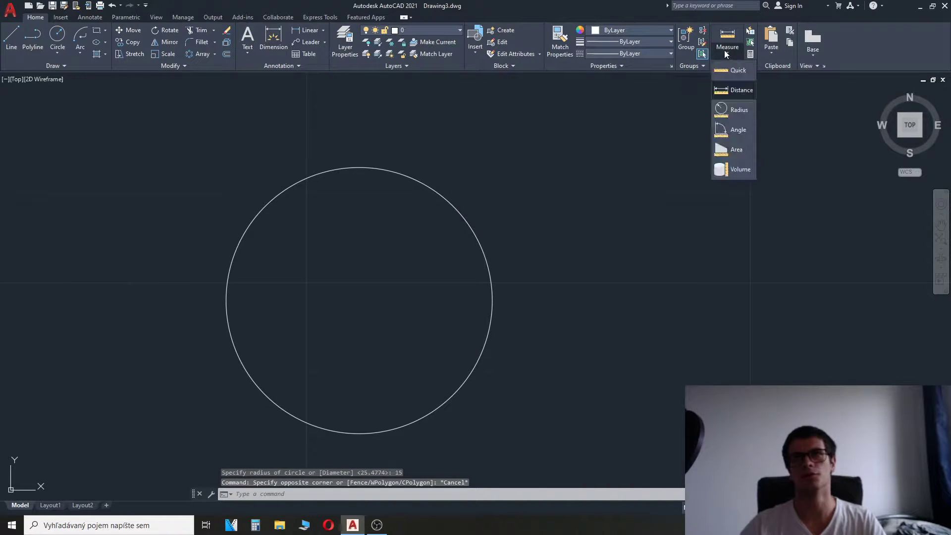
left_click(726, 91)
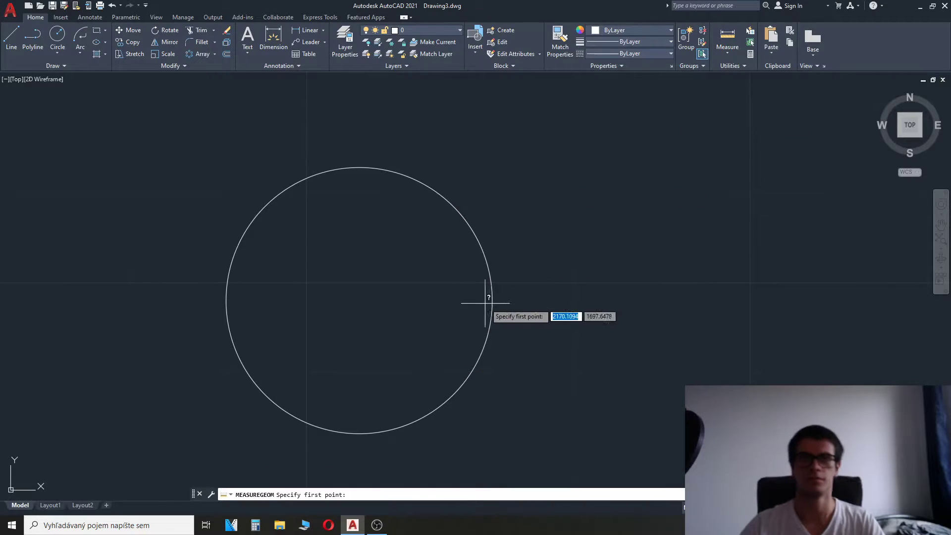
left_click(360, 300)
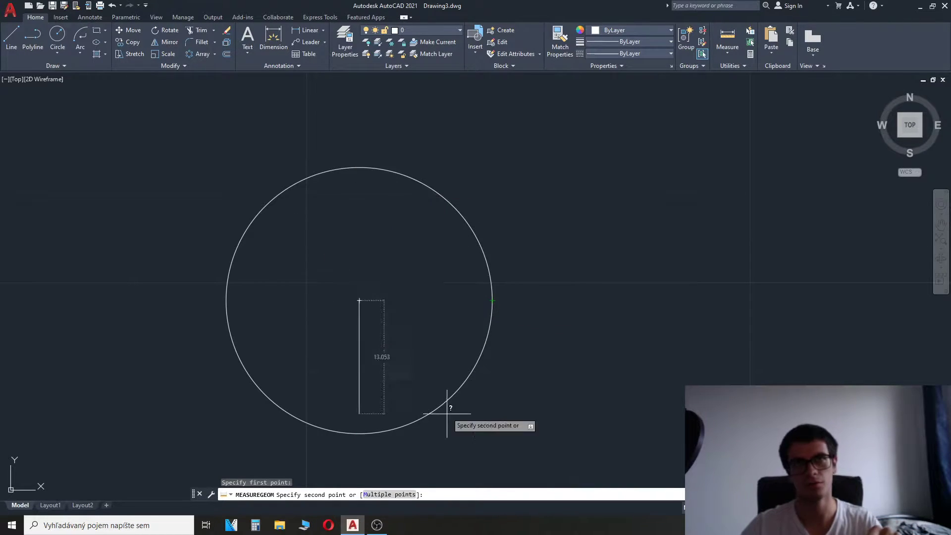
left_click(492, 300)
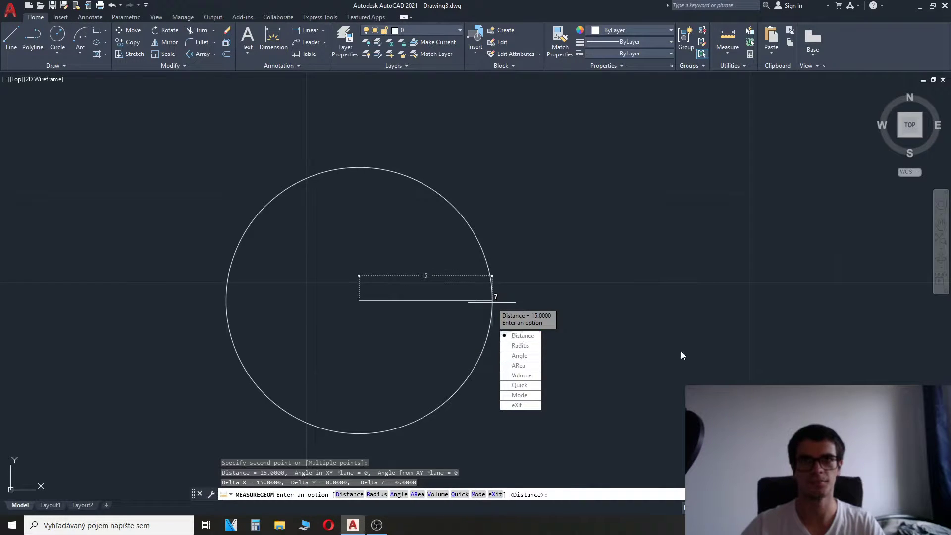
key("Escape")
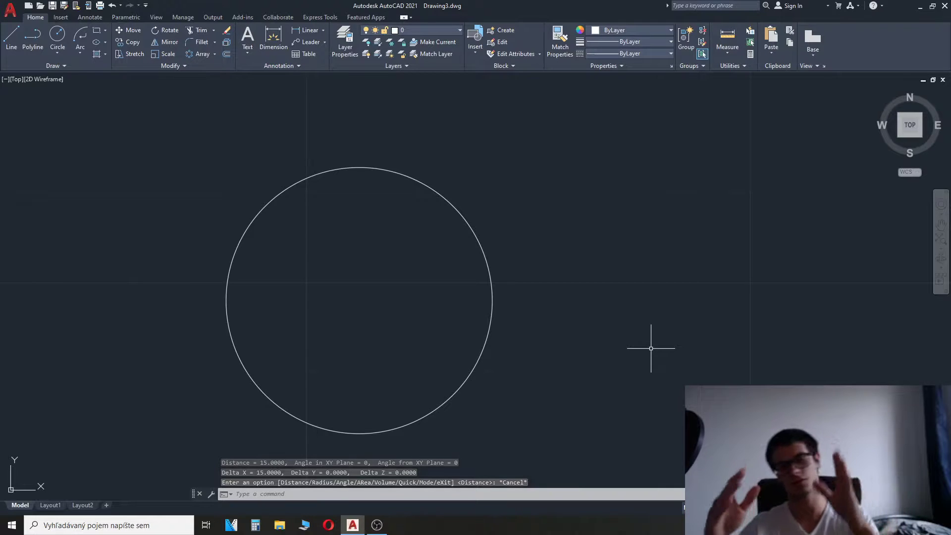
Step: Dimension the circle's radius horizontally from its right edge to its center, placing the dimension above the circle
left_click(278, 44)
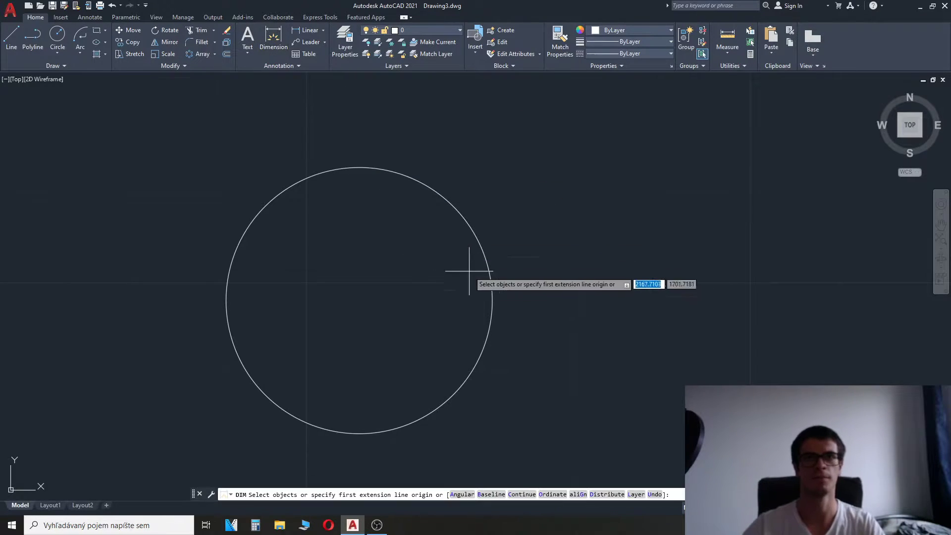
left_click(488, 292)
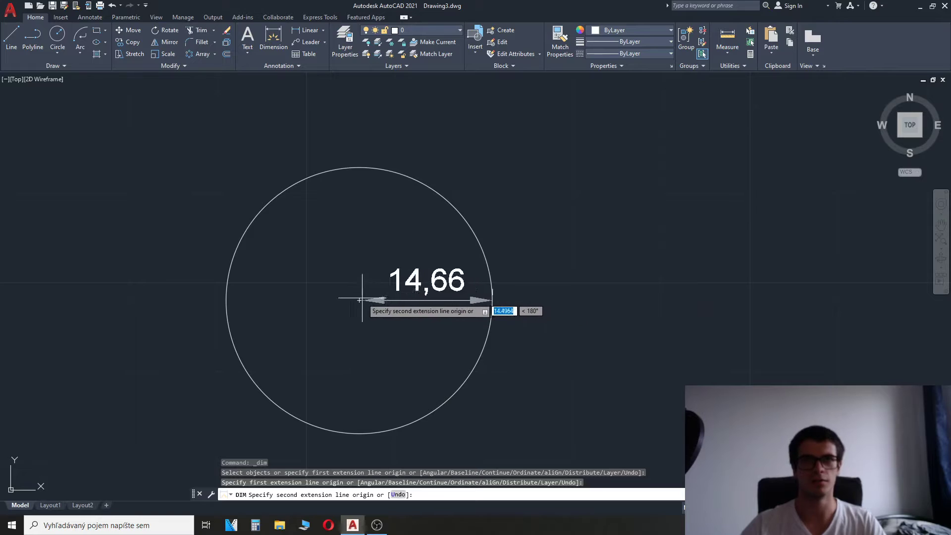
left_click(360, 300)
mouse_move(347, 153)
middle_mouse_down()
mouse_move(344, 208)
mouse_move(332, 228)
middle_mouse_up()
left_click(347, 143)
key("Escape")
Step: Draw a second circle to the right of the dimensioned one using Center, Diameter with a diameter of 15
scroll(560, 258, "down", 2)
mouse_move(593, 285)
middle_mouse_down()
mouse_move(514, 255)
mouse_move(386, 299)
mouse_move(346, 298)
middle_mouse_up()
left_click(57, 51)
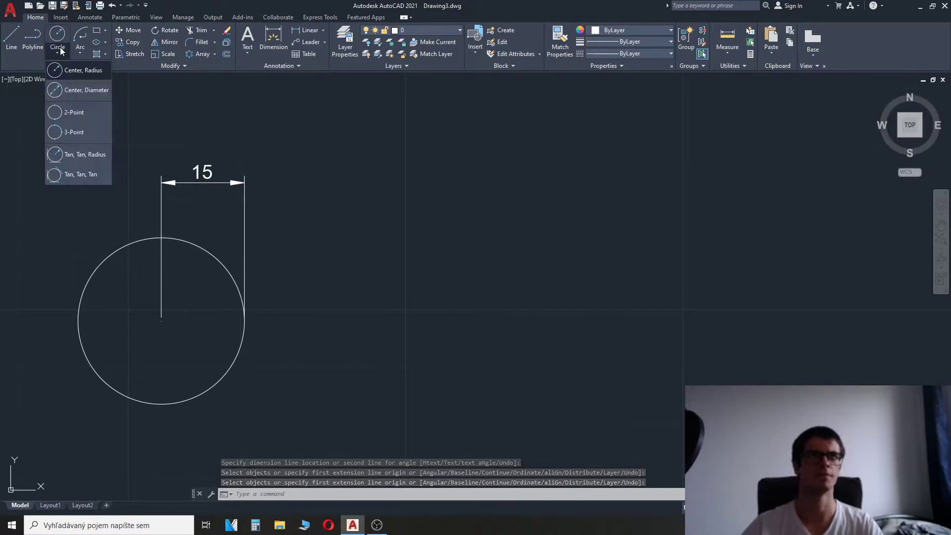
left_click(64, 92)
middle_click_drag(535, 445, 393, 301)
middle_click_drag(313, 188, 362, 321)
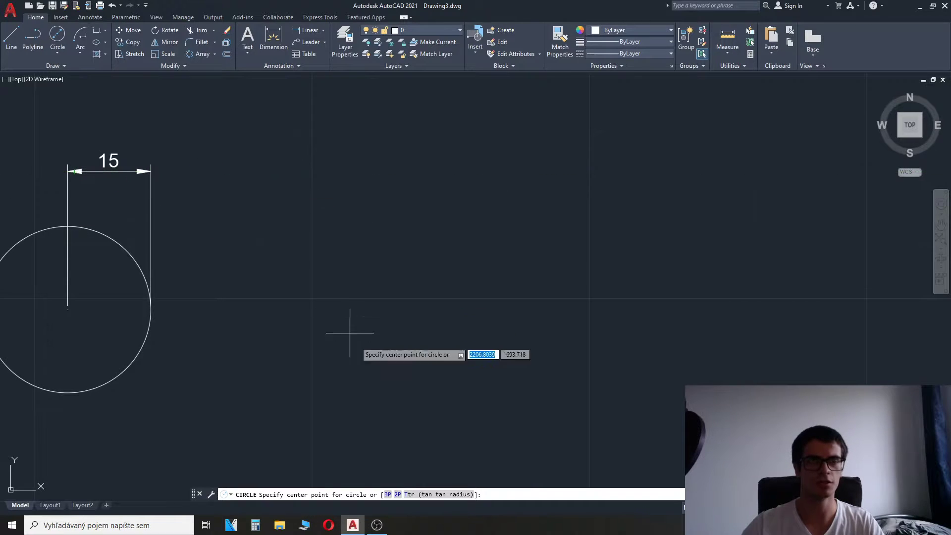
left_click(394, 317)
type("15")
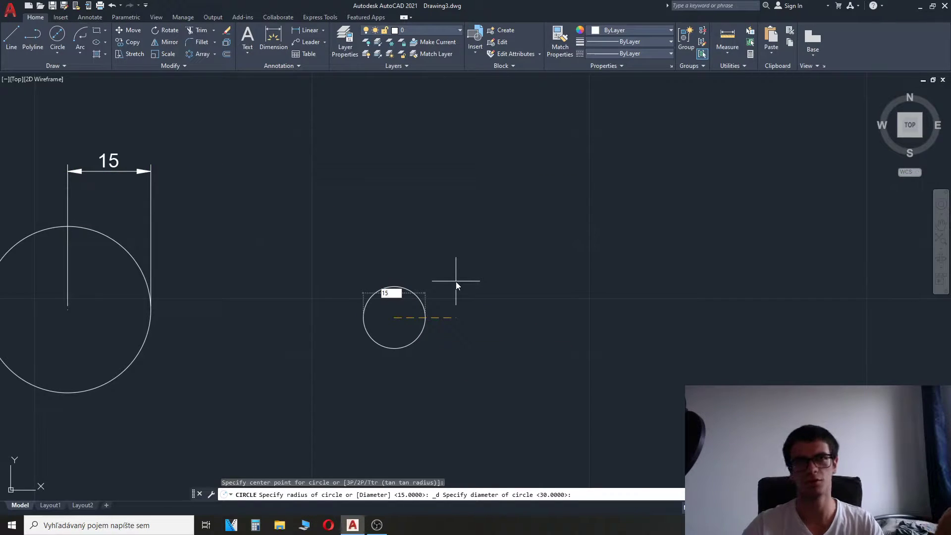
key("Return")
Step: Measure the distance across the second circle from its rightmost to its leftmost point
scroll(421, 327, "up", 3)
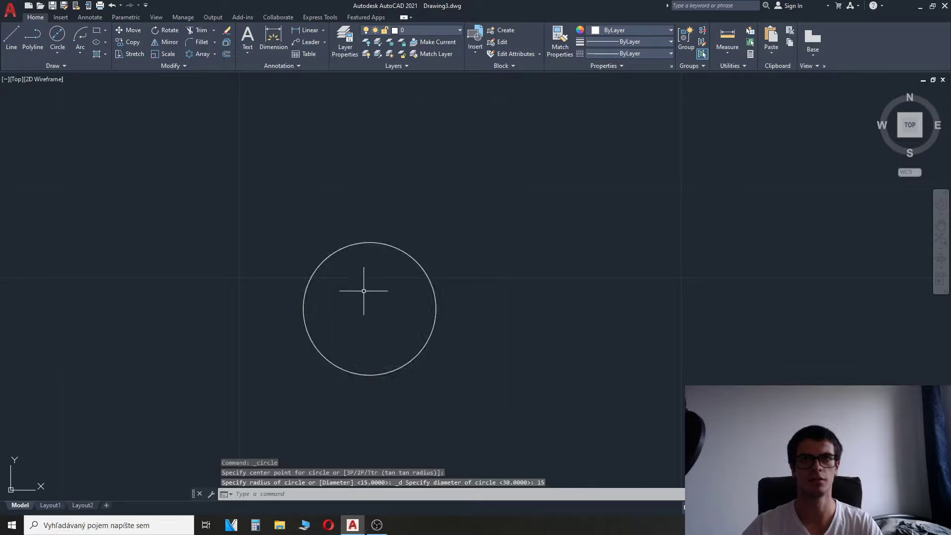
scroll(364, 291, "down", 2)
left_click(724, 52)
left_click(729, 79)
scroll(364, 297, "up", 3)
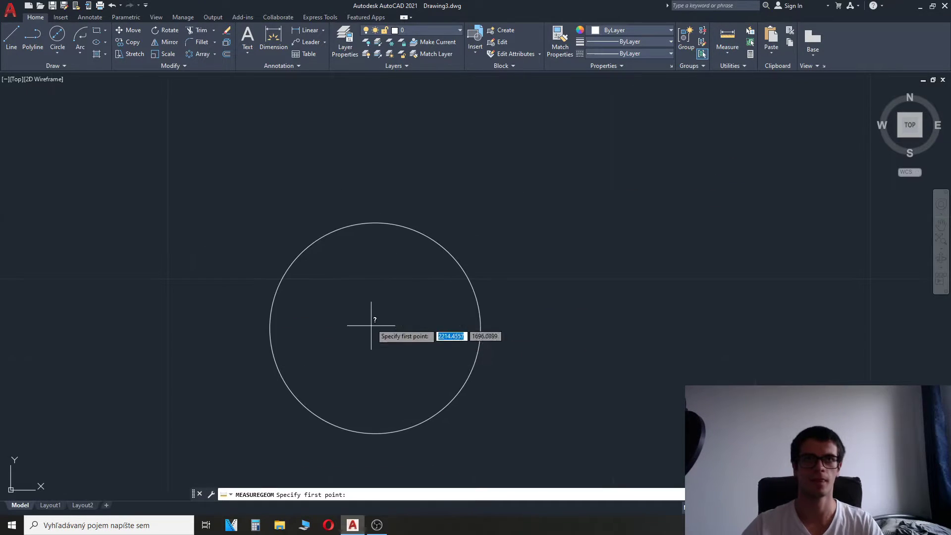
left_click(480, 328)
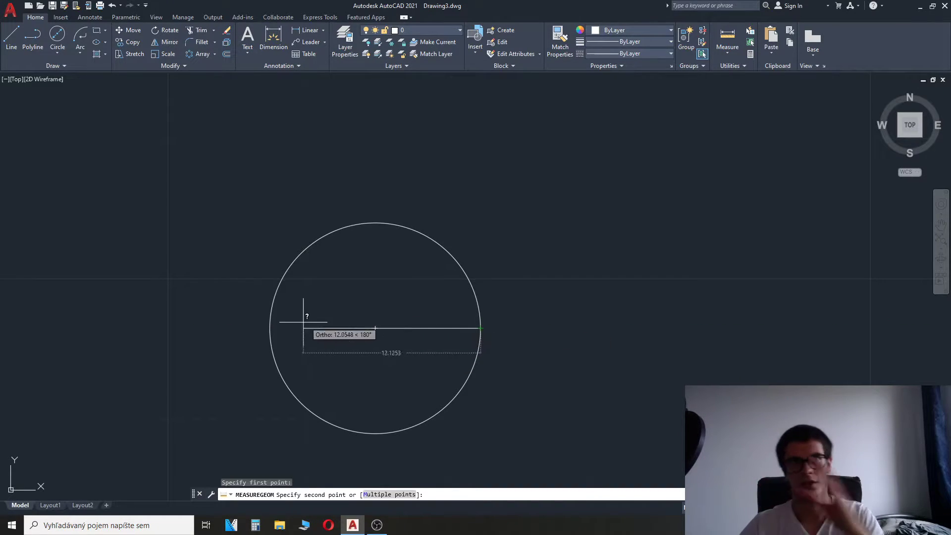
left_click(270, 328)
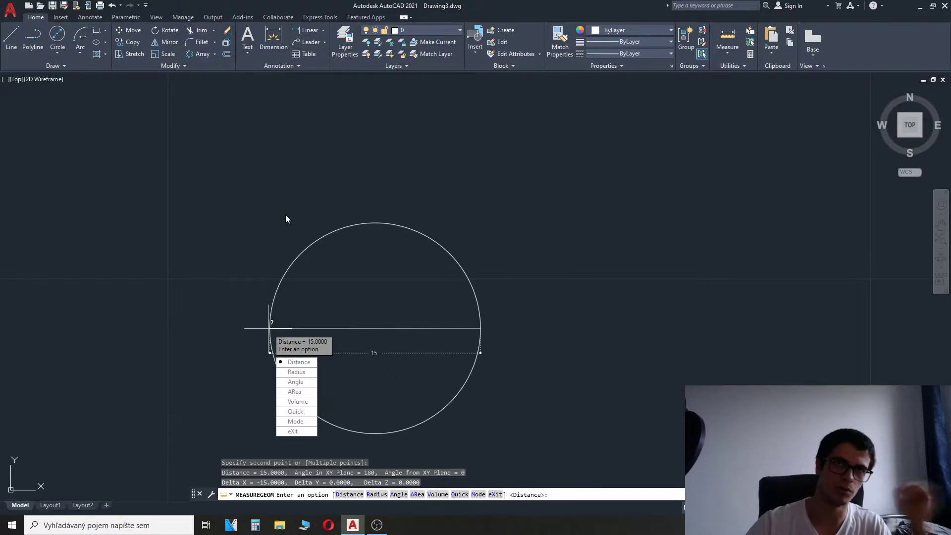
key("Escape")
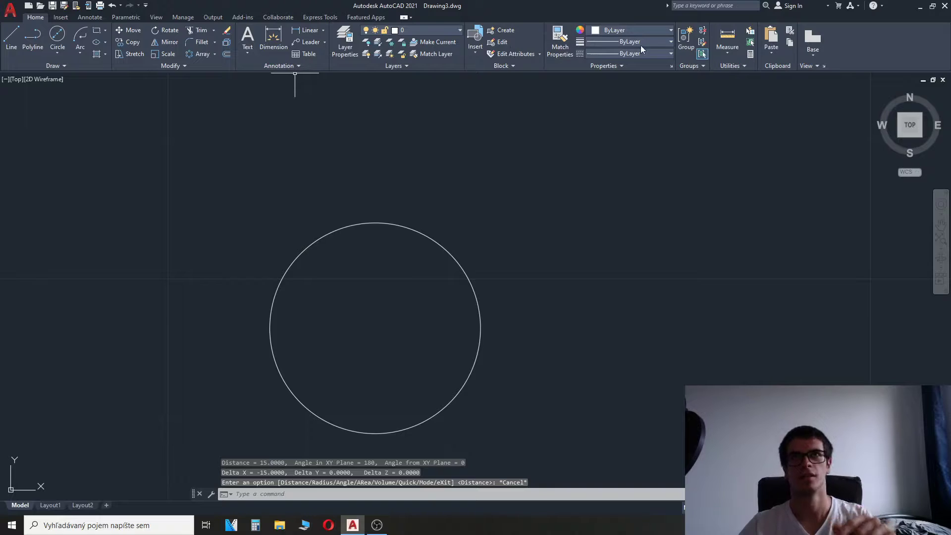
Step: Dimension the second circle's full width between its right and left edge points, placing the dimension above it
left_click(735, 38)
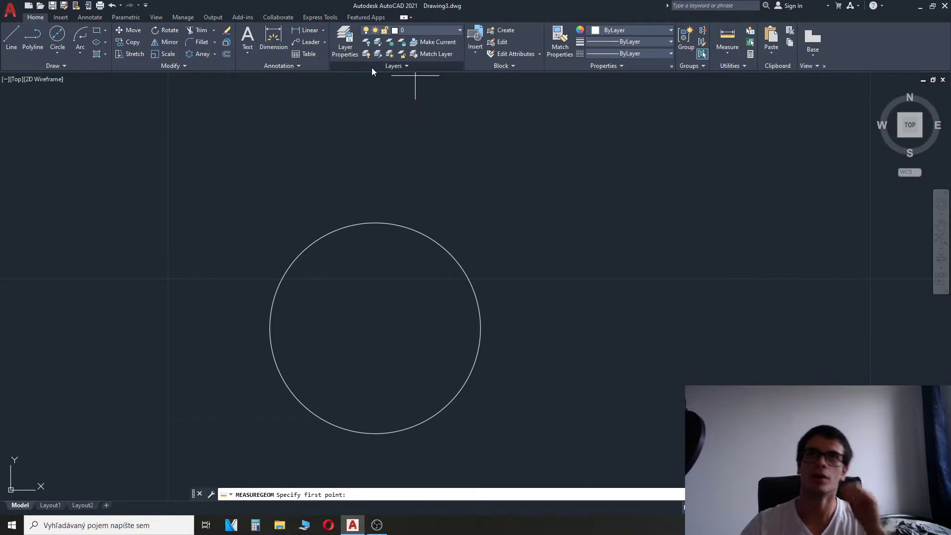
left_click(280, 48)
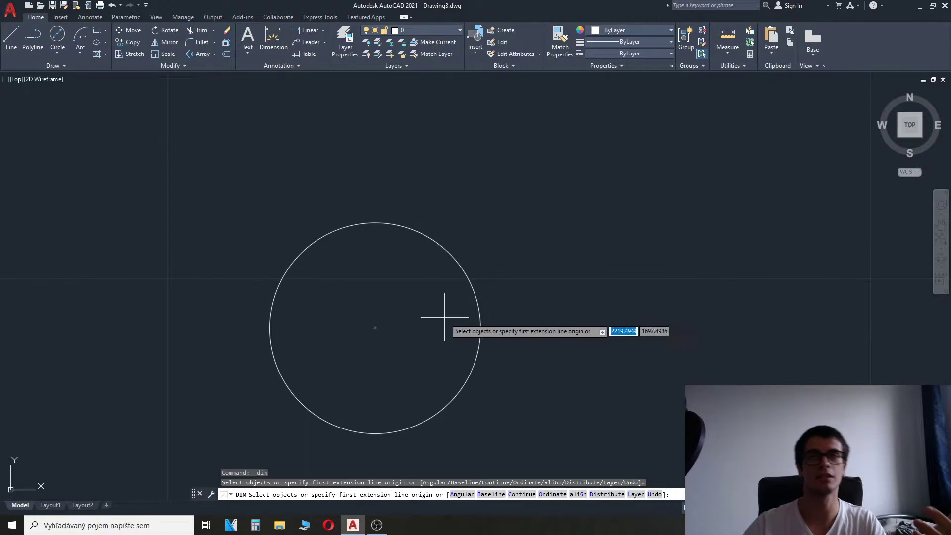
left_click(480, 328)
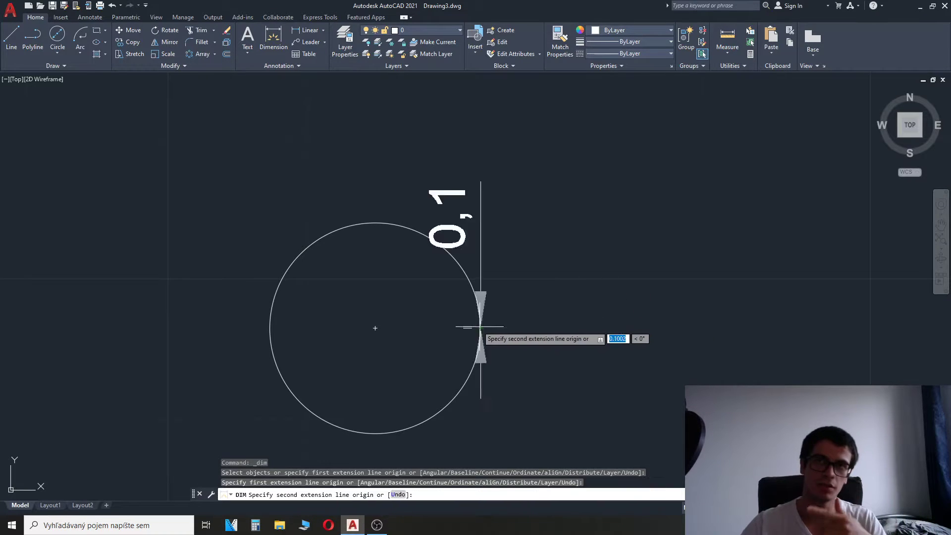
left_click(270, 328)
left_click(314, 151)
mouse_move(295, 126)
middle_mouse_down()
mouse_move(309, 281)
mouse_move(352, 287)
mouse_move(495, 258)
middle_mouse_up()
scroll(404, 265, "down", 4)
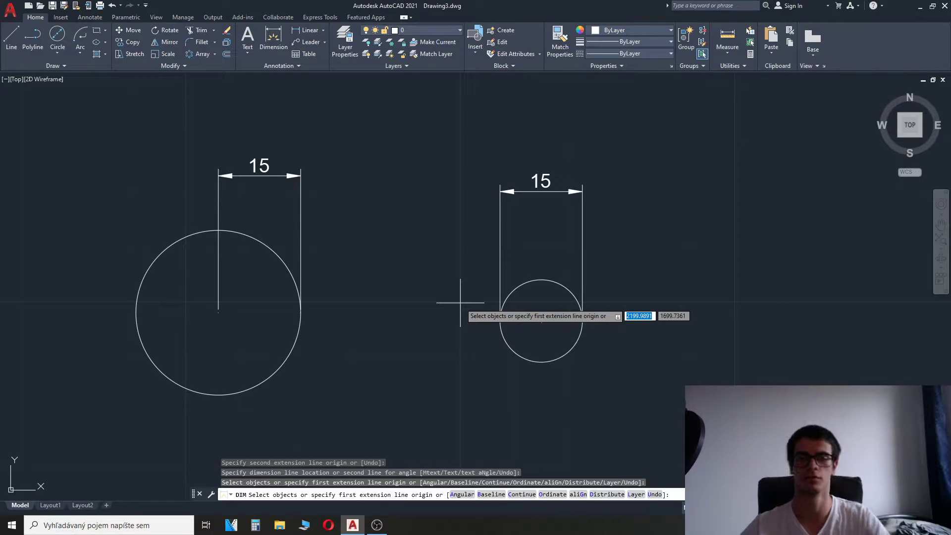
key("Escape")
Step: Draw a 2-Point circle between the top corners of the two facing right triangles
scroll(459, 318, "down", 2)
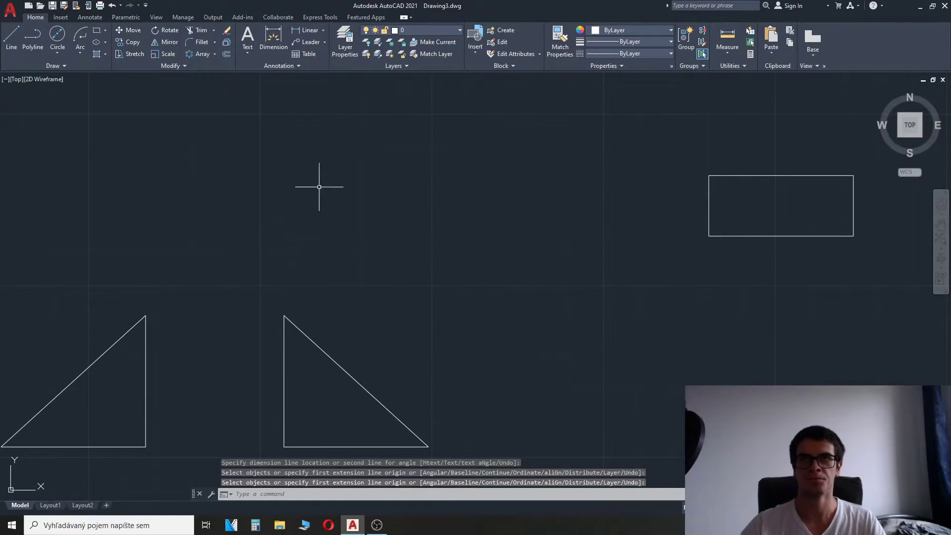
middle_click_drag(319, 187, 401, 136)
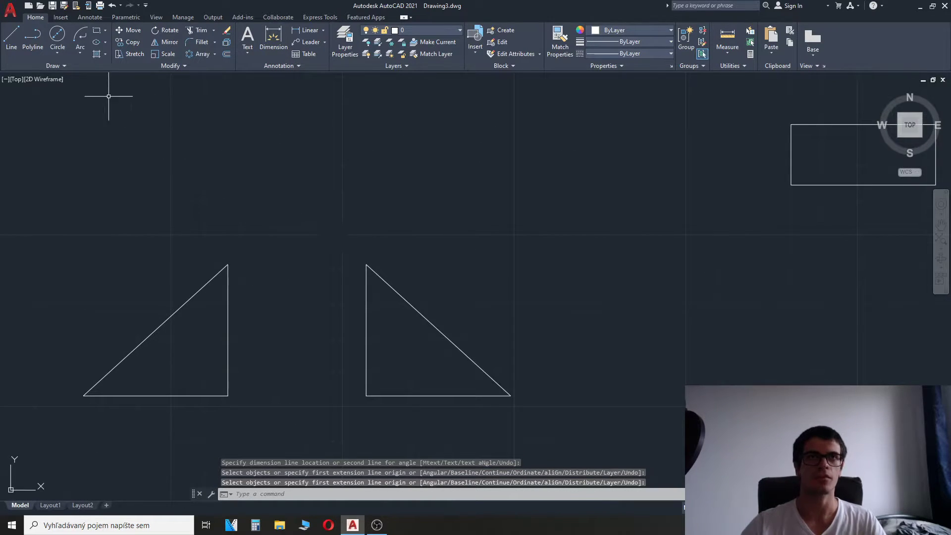
left_click(61, 50)
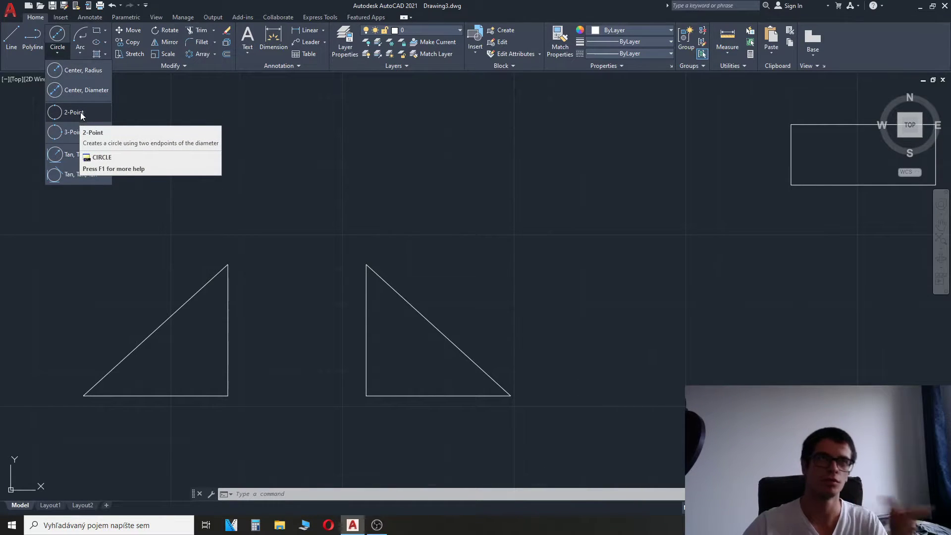
left_click(83, 113)
scroll(278, 248, "up", 3)
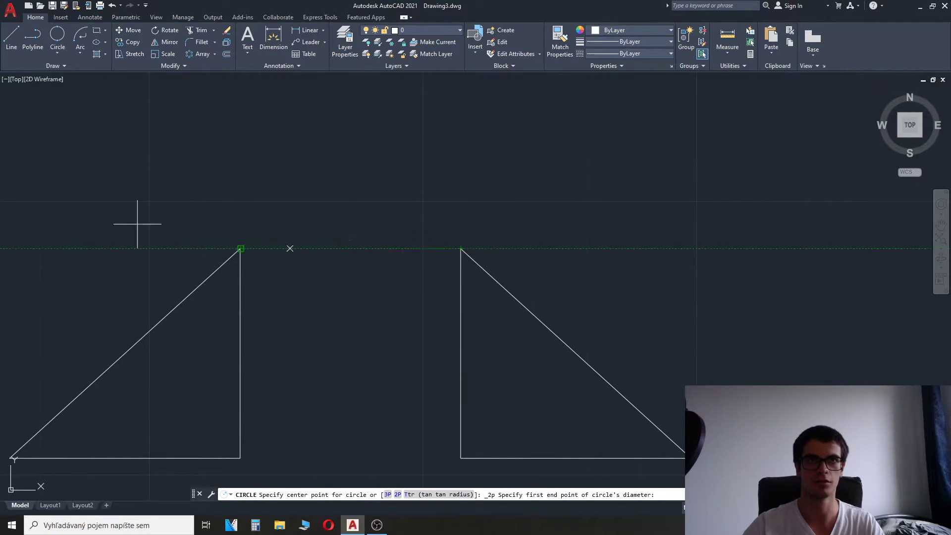
left_click(241, 248)
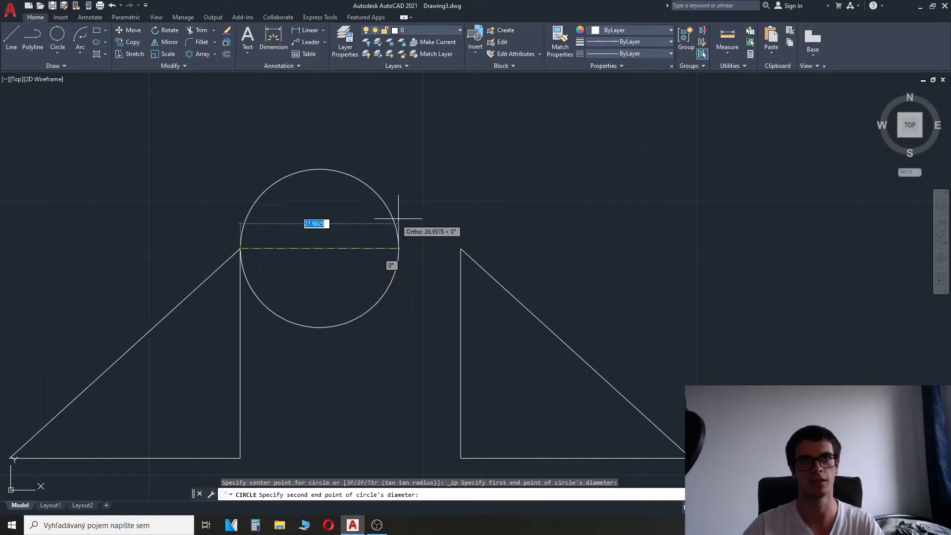
left_click(461, 248)
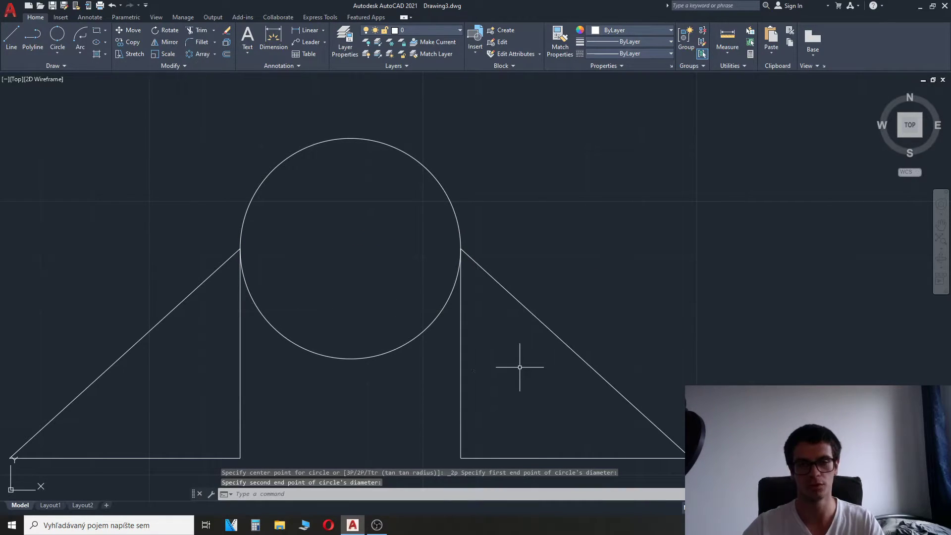
Step: Draw a 3-Point circle through the upper rectangle's lower-right corner, the right rectangle's left-edge midpoint and the lower rectangle's top-edge midpoint
middle_click_drag(520, 368, 427, 287)
scroll(427, 288, "down", 4)
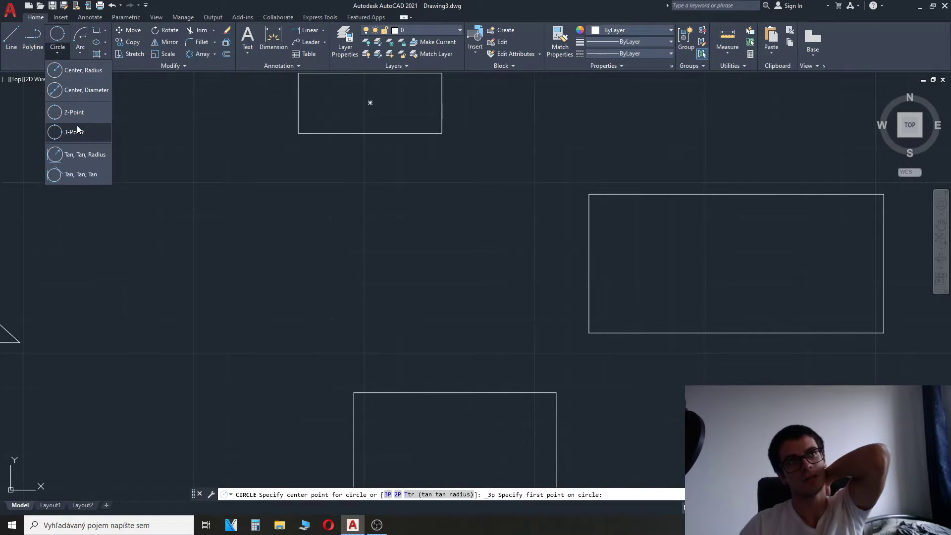
left_click(78, 130)
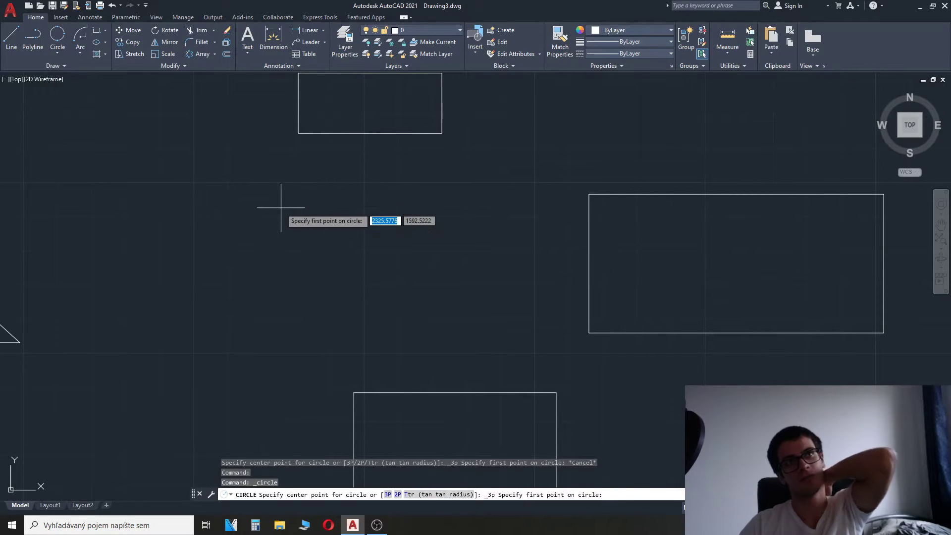
left_click(442, 133)
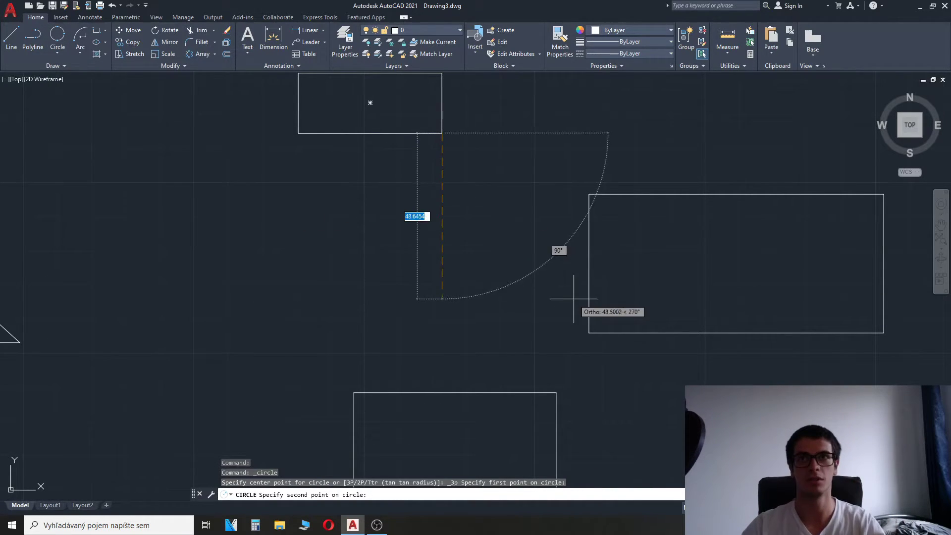
left_click(590, 264)
left_click(457, 393)
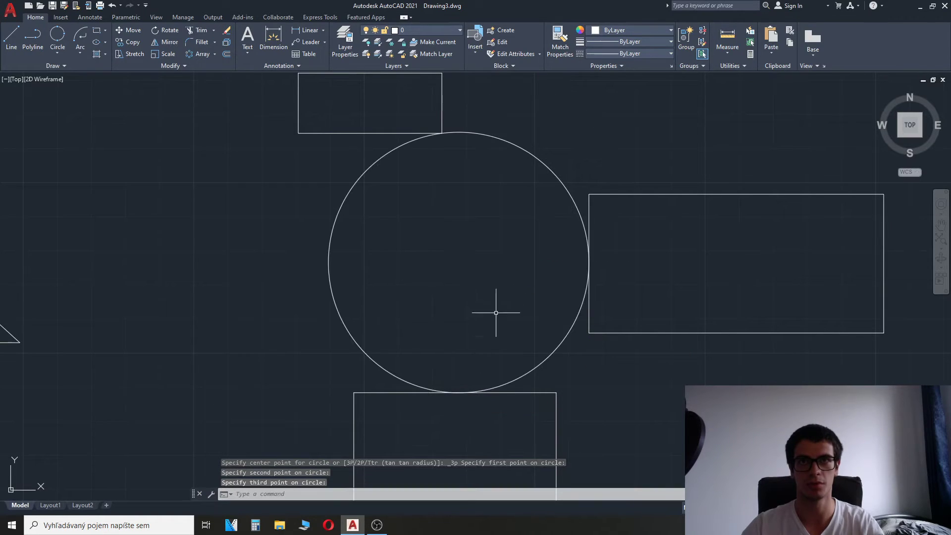
Step: Draw a Tan, Tan, Radius circle with radius 50, tangent to the upper-right circle's left side and the lower-left circle's upper side
middle_click_drag(498, 265, 478, 281)
scroll(477, 281, "down", 2)
middle_click_drag(361, 332, 462, 157)
middle_click_drag(375, 309, 483, 204)
scroll(482, 203, "up", 2)
middle_click_drag(291, 278, 458, 209)
middle_click_drag(384, 276, 449, 279)
scroll(398, 260, "up", 2)
left_click(58, 47)
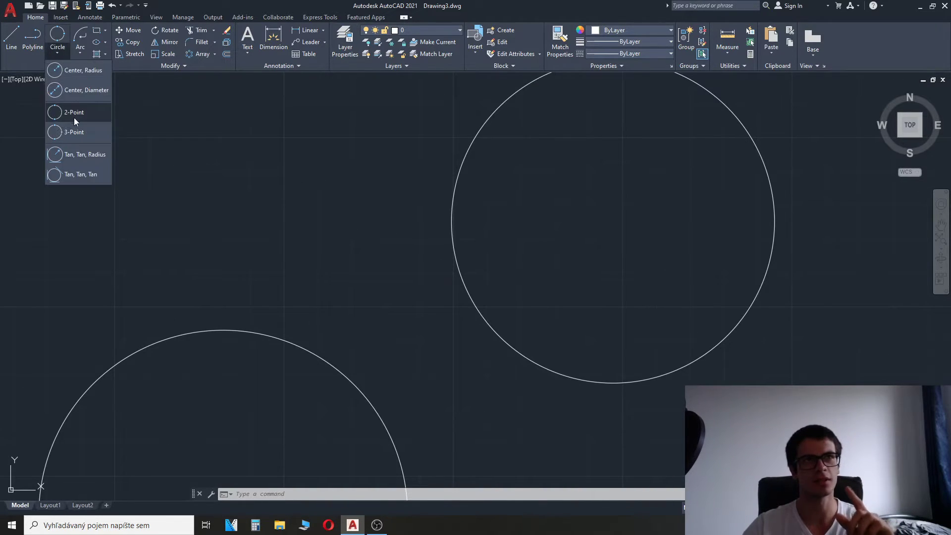
left_click(70, 155)
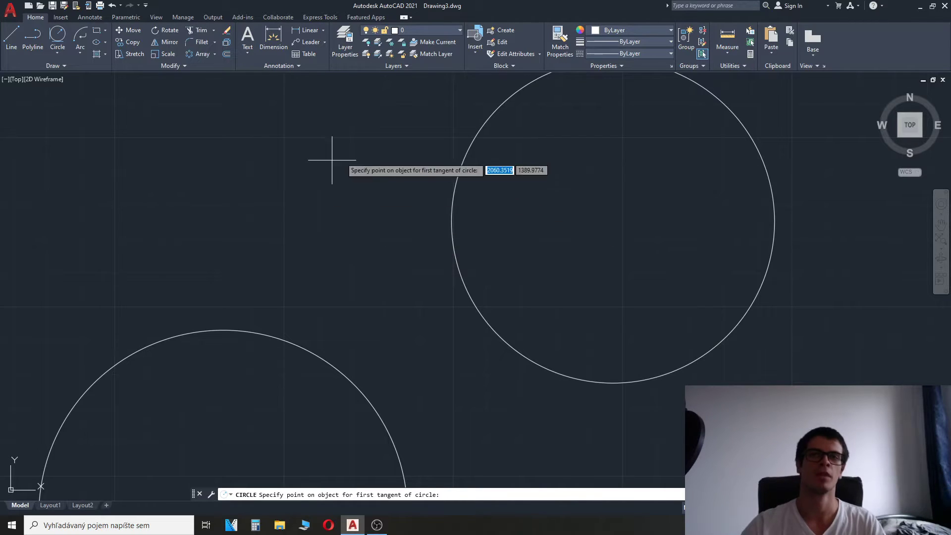
left_click(58, 49)
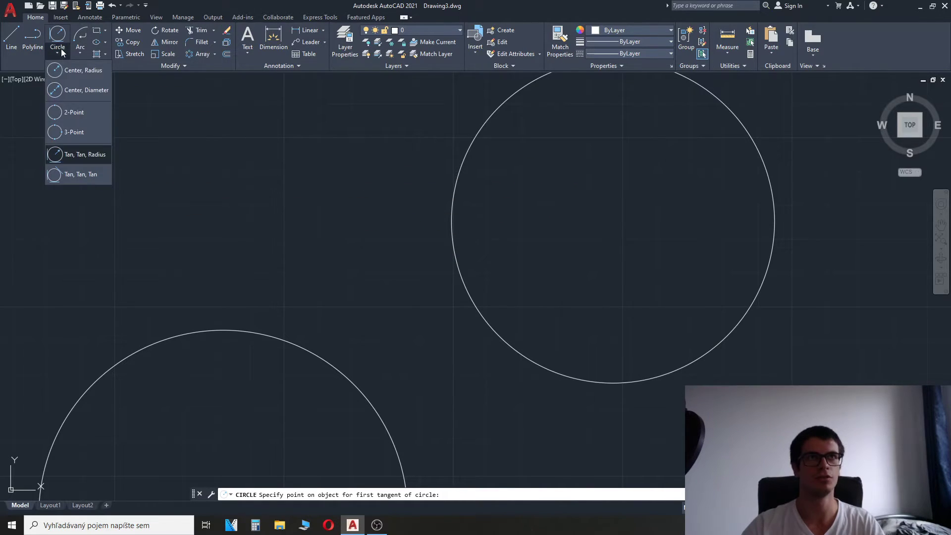
left_click(90, 156)
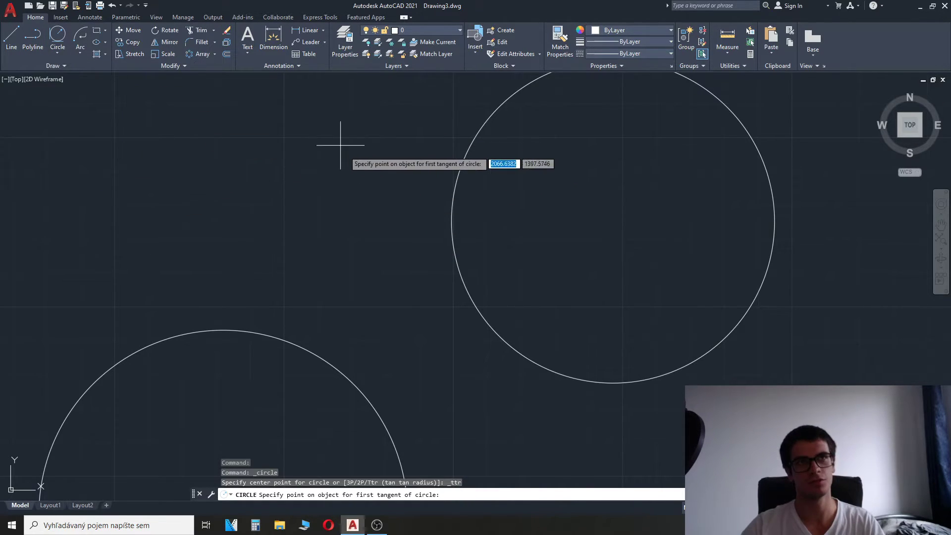
left_click(452, 215)
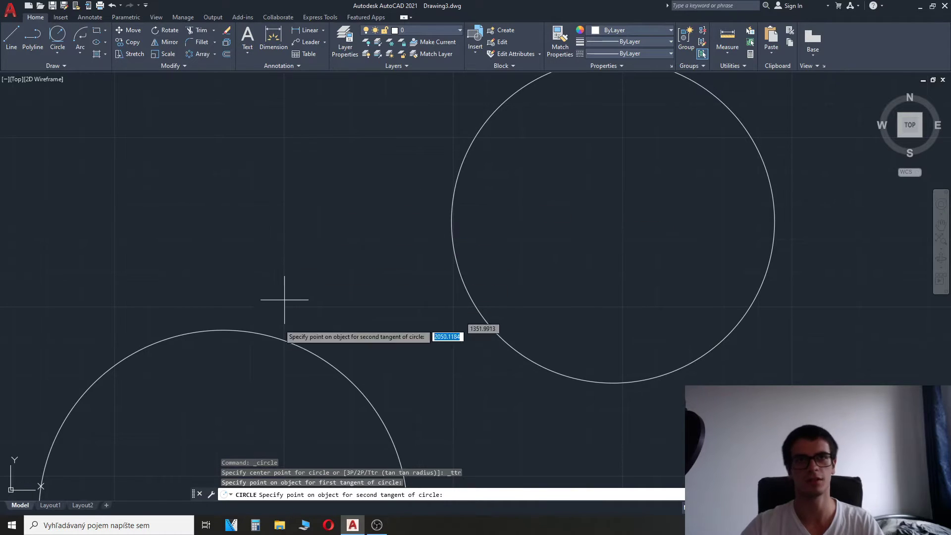
left_click(328, 353)
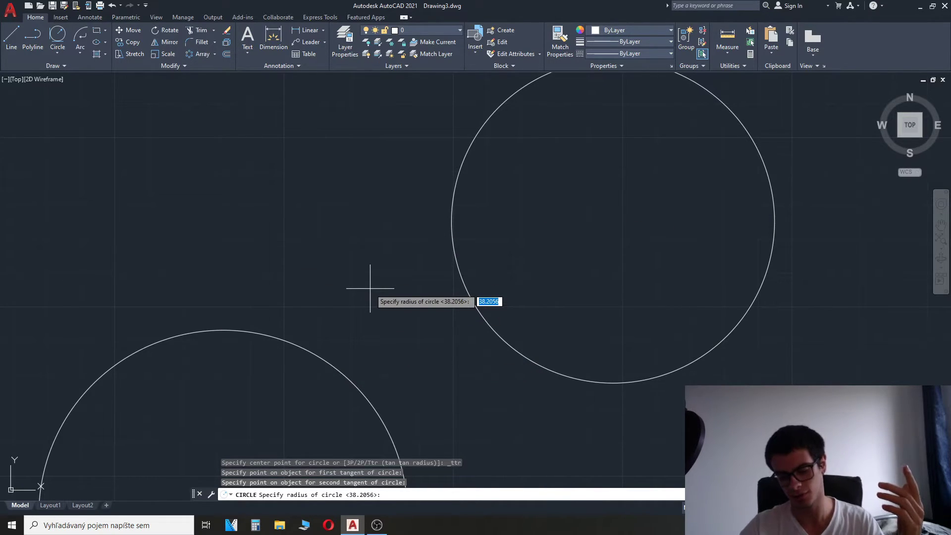
key("Return")
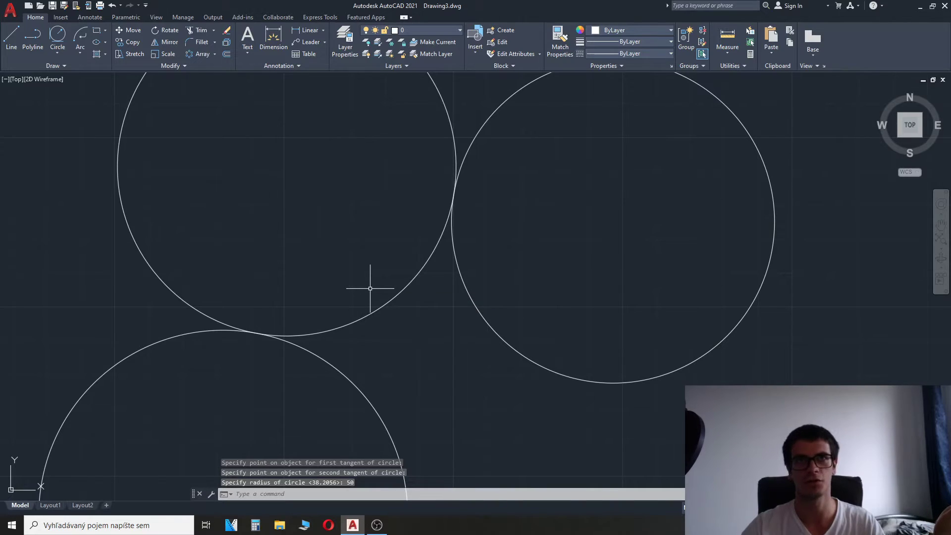
middle_click_drag(320, 201, 321, 253)
middle_click_drag(302, 307, 295, 373)
left_click(274, 37)
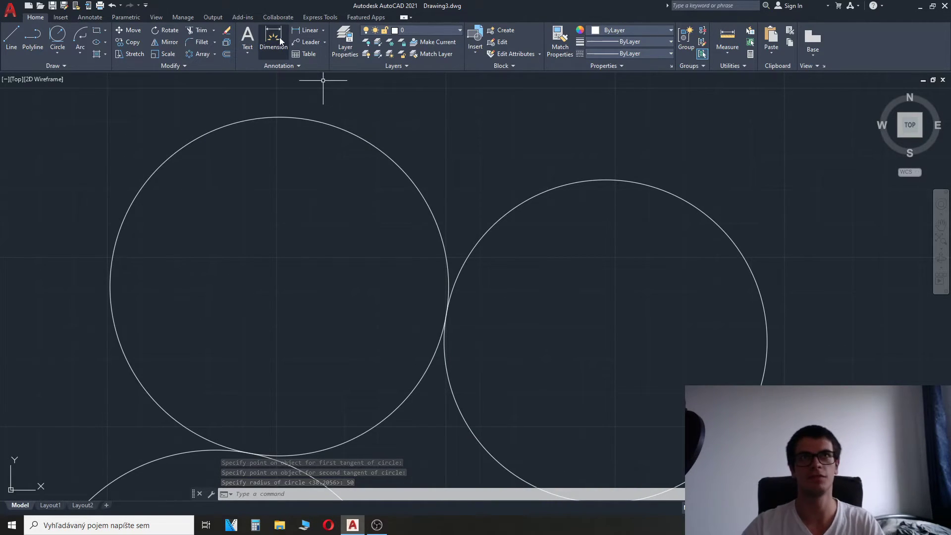
left_click(280, 285)
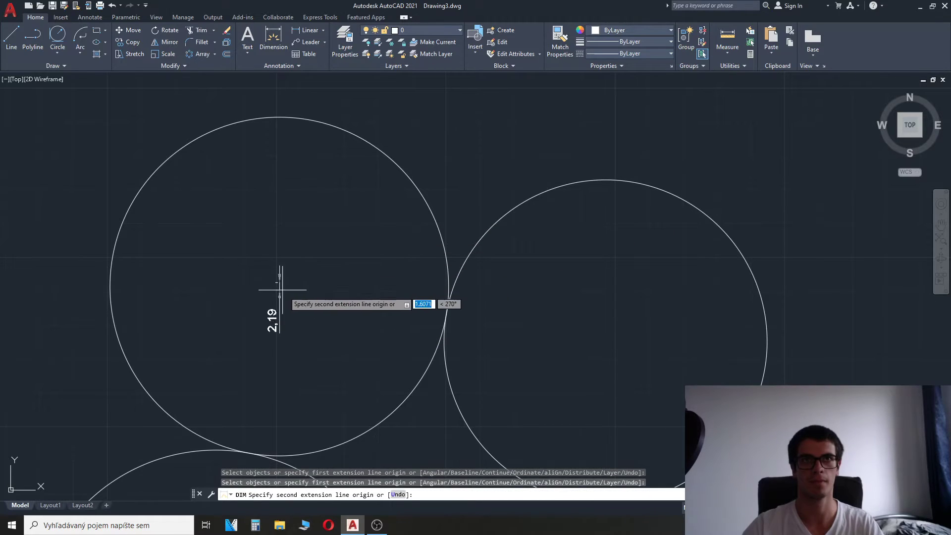
key("Escape")
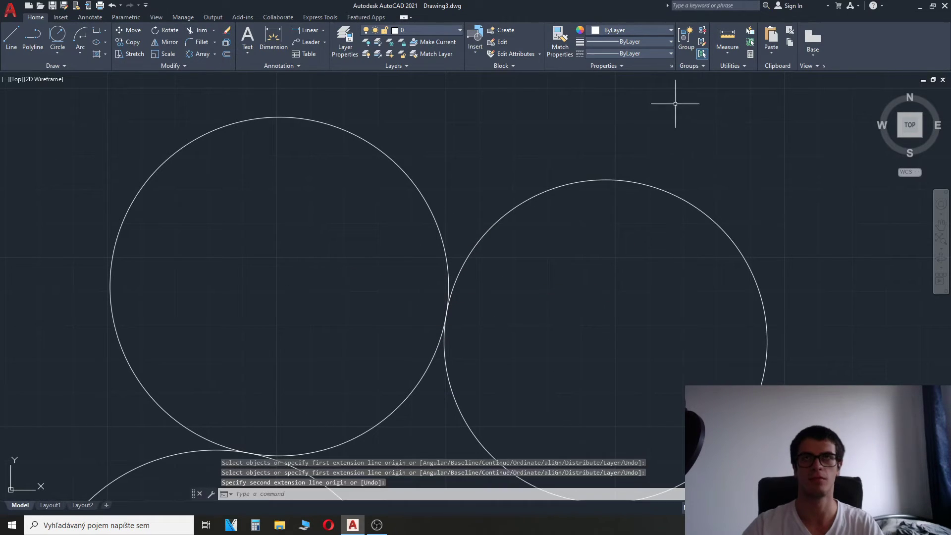
Step: Add a diameter dimension to the new tangent circle, placing its text just outside the circle's upper-right edge
left_click(273, 37)
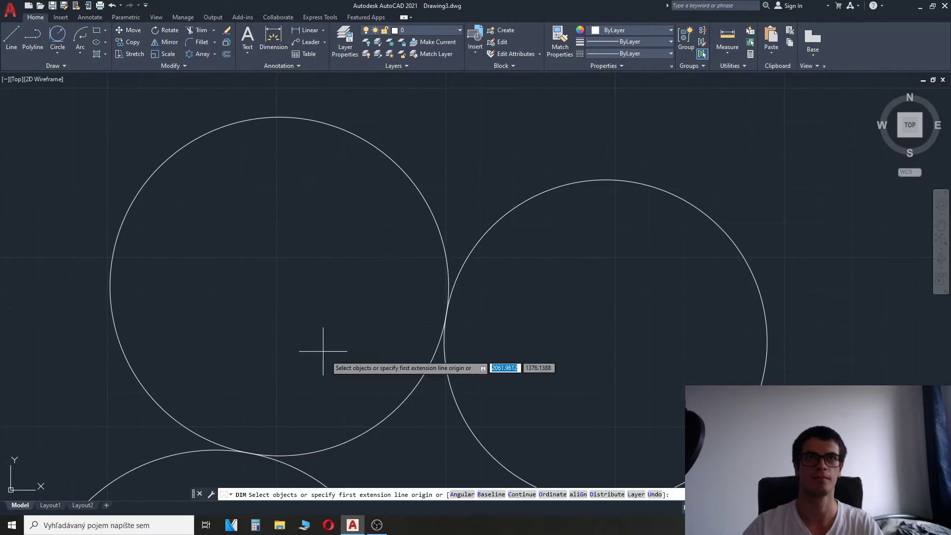
left_click(398, 411)
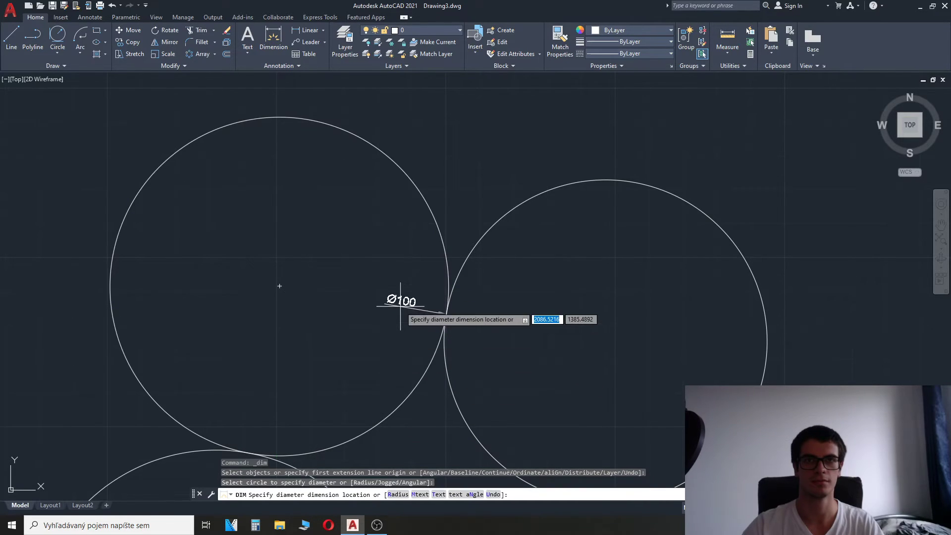
left_click(417, 159)
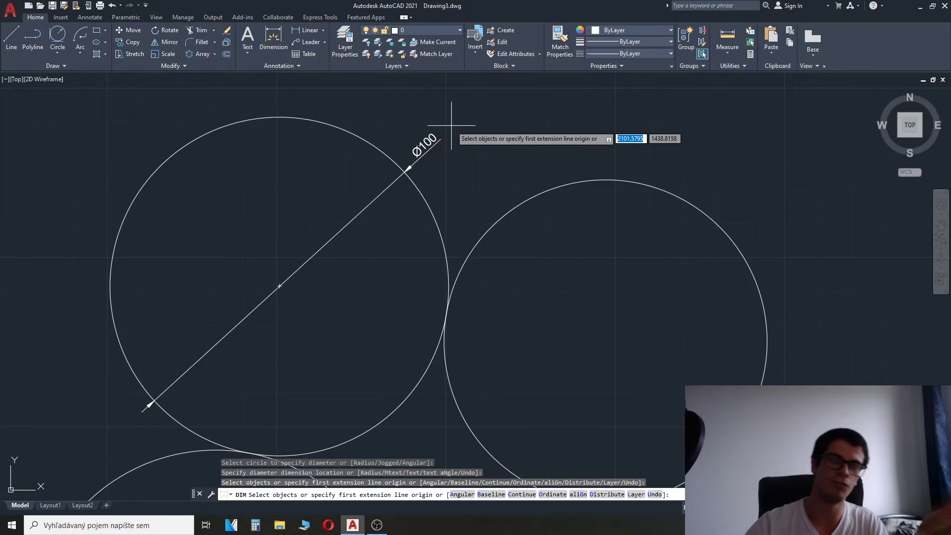
middle_click_drag(435, 297, 445, 173)
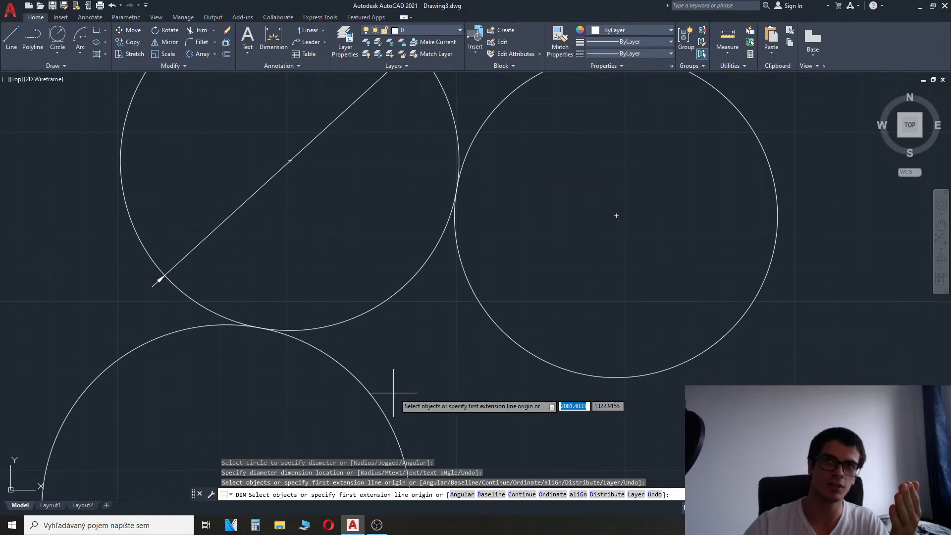
key("Return")
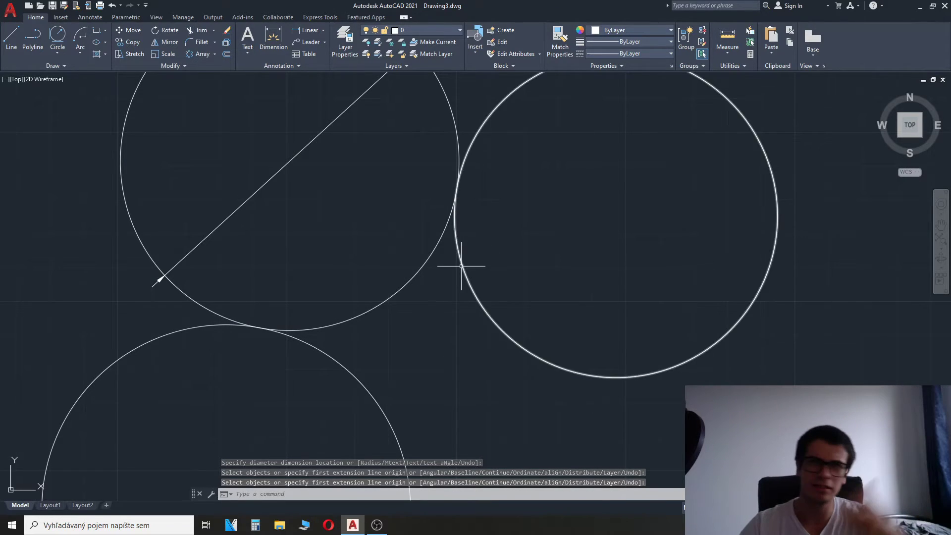
Step: Draw a Tan, Tan, Tan circle in the gap between the three large circles, tangent to all of them
scroll(503, 283, "down", 2)
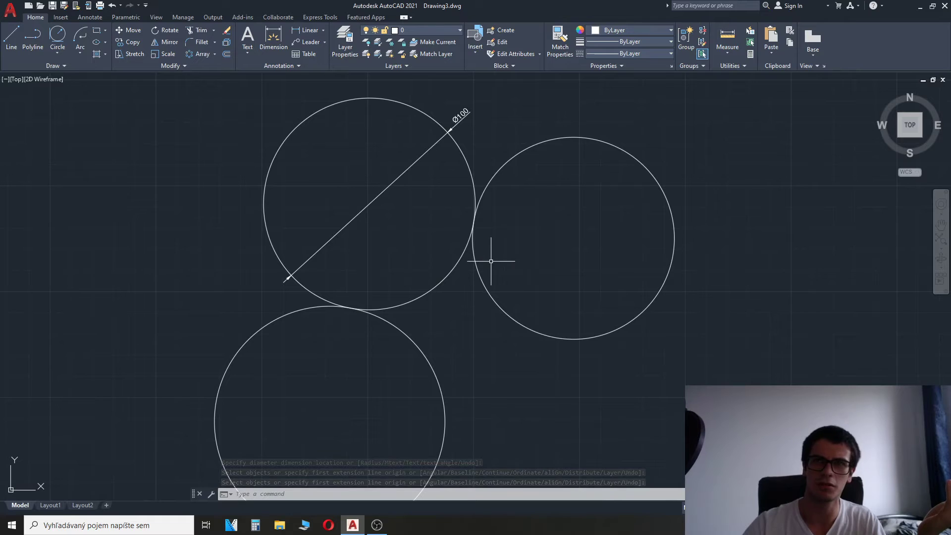
scroll(490, 264, "down", 4)
middle_click_drag(488, 334, 395, 241)
middle_click_drag(497, 259, 472, 324)
scroll(362, 260, "up", 4)
left_click(63, 66)
left_click(59, 51)
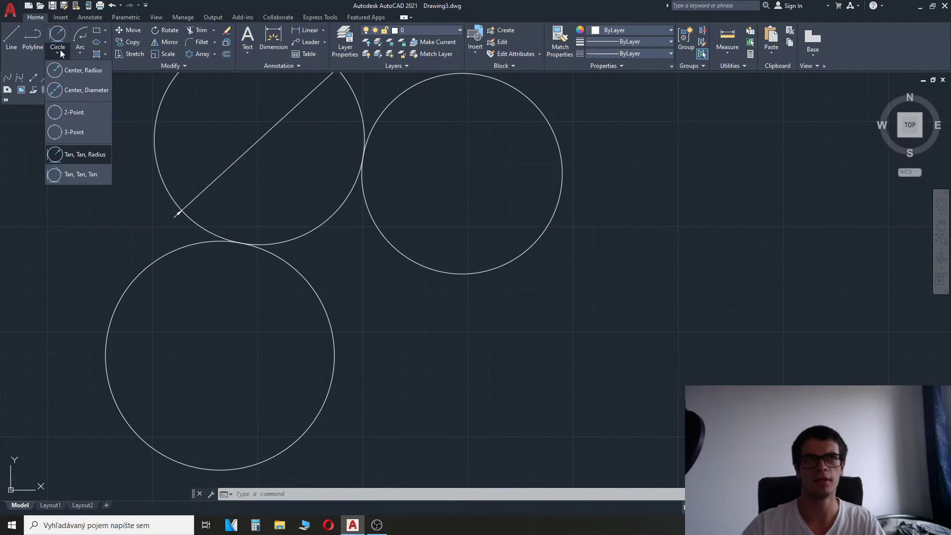
left_click(69, 176)
scroll(366, 269, "up", 2)
scroll(325, 227, "up", 3)
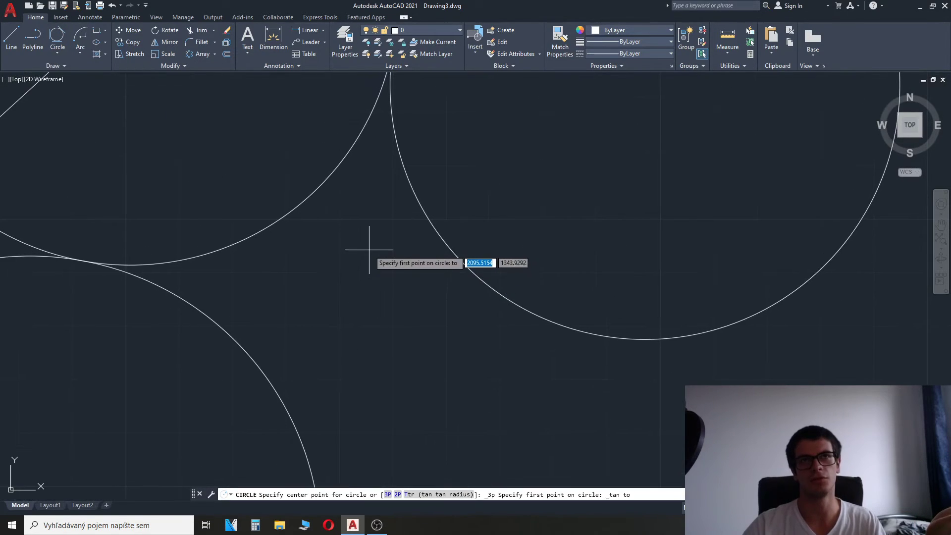
scroll(374, 256, "down", 3)
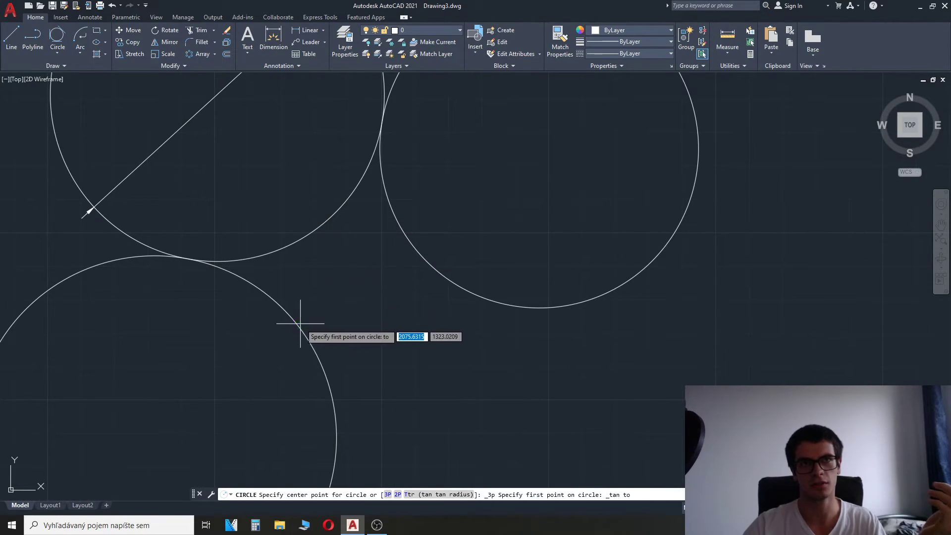
left_click(418, 252)
left_click(311, 233)
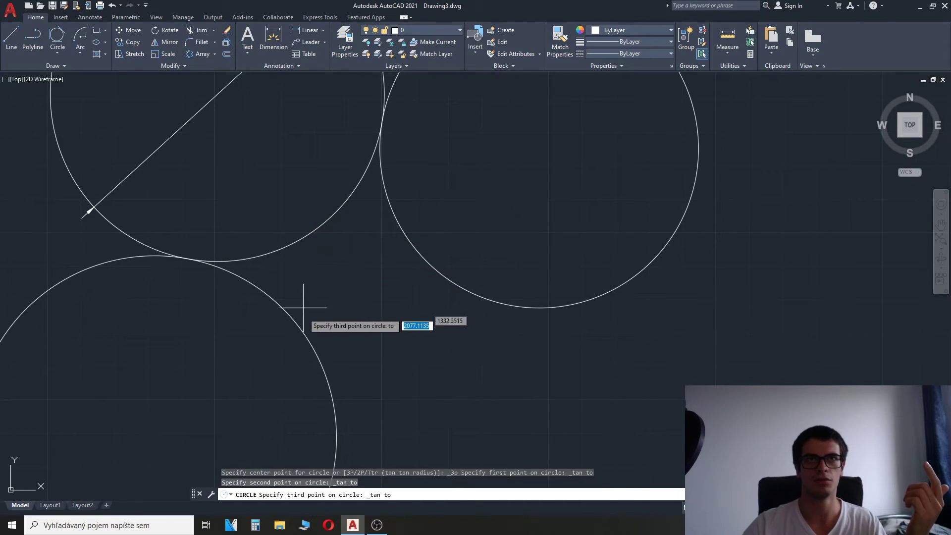
left_click(300, 325)
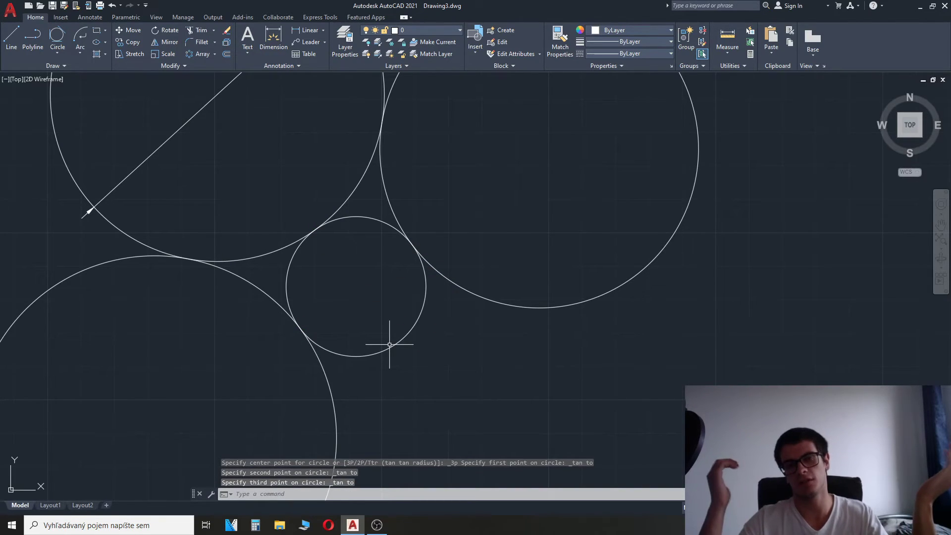
Step: Examine the tangency between the small circle and the large circle to its right, selecting both circles to highlight them
scroll(346, 276, "up", 6)
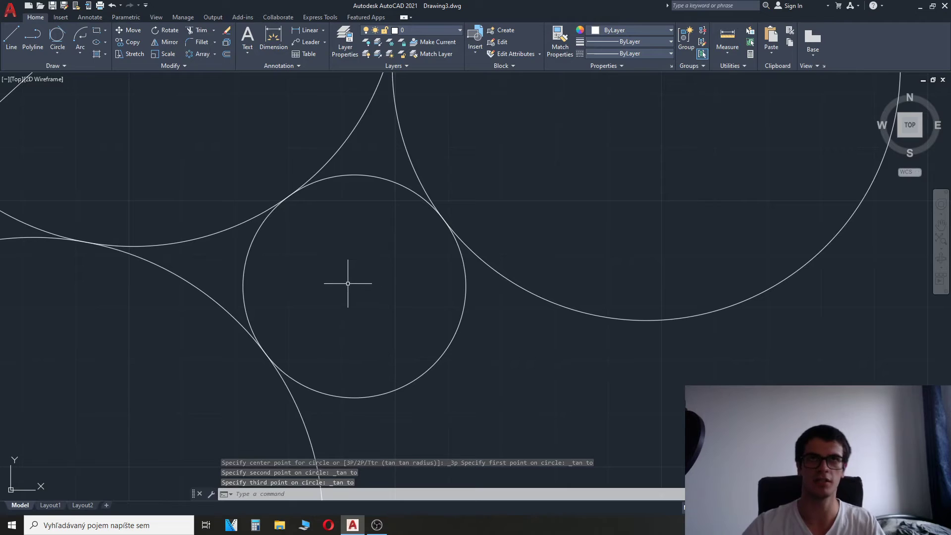
middle_click_drag(425, 208, 428, 273)
scroll(390, 287, "down", 5)
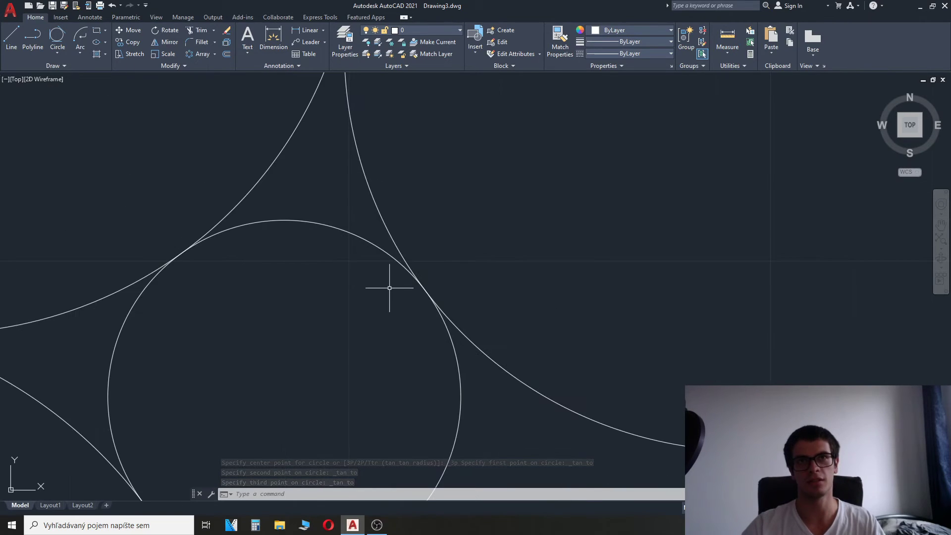
left_click(334, 228)
middle_click_drag(256, 267, 351, 269)
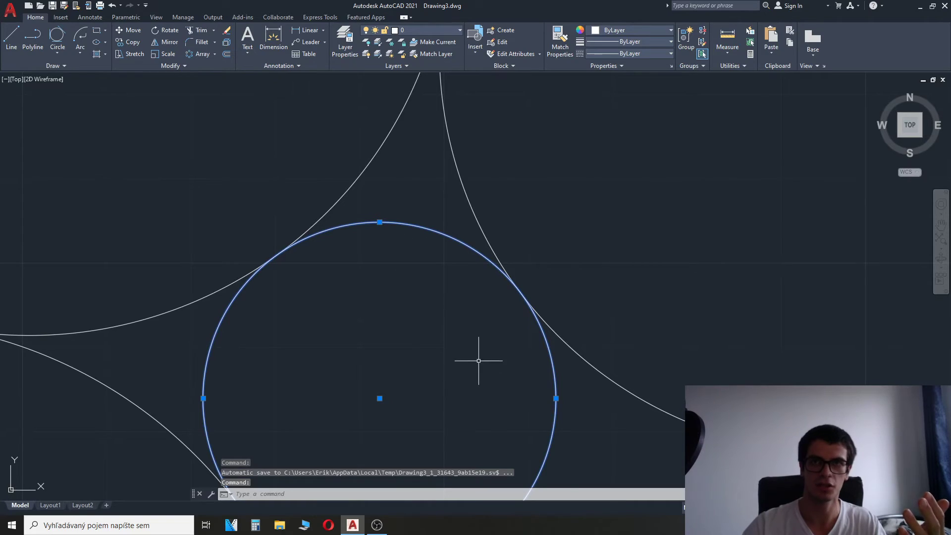
middle_click_drag(525, 296, 391, 340)
scroll(391, 340, "up", 6)
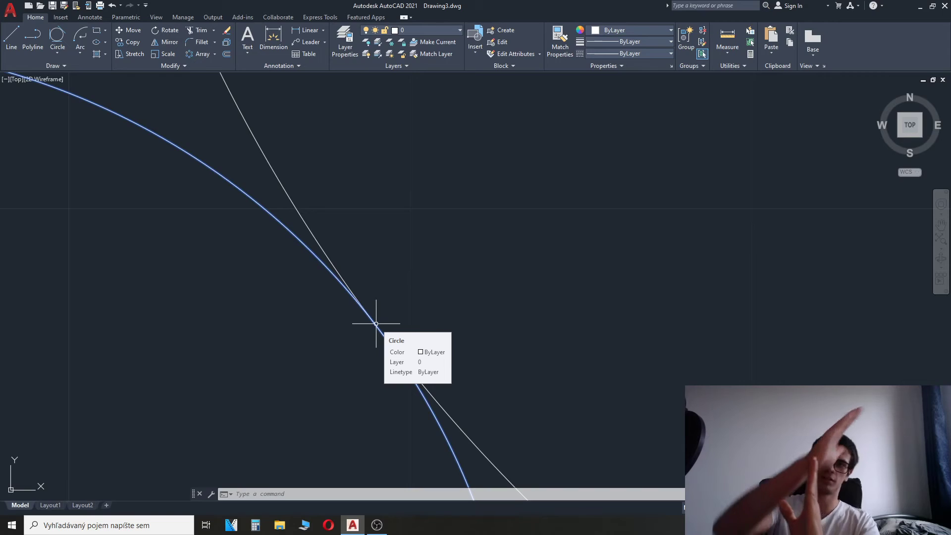
left_click(376, 324)
scroll(363, 227, "down", 5)
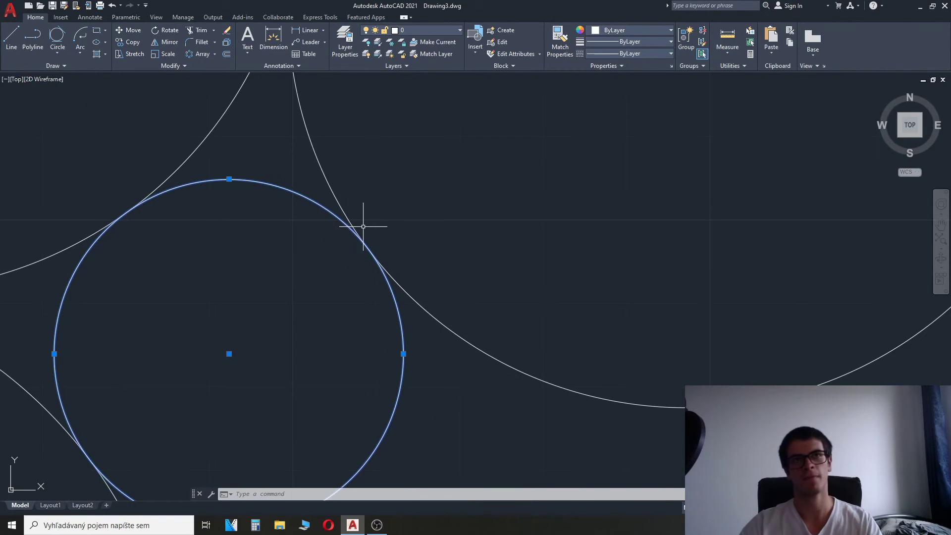
left_click(319, 160)
key("Escape")
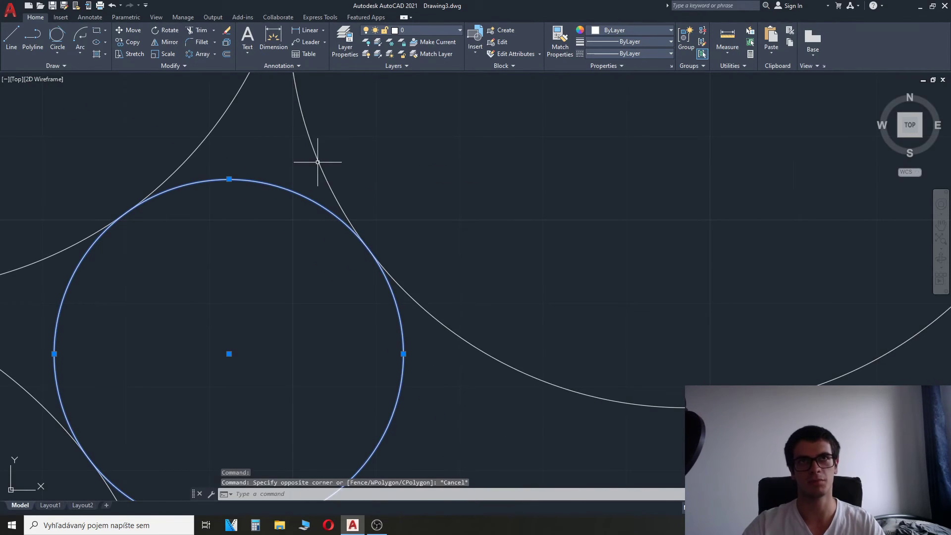
left_click(317, 162)
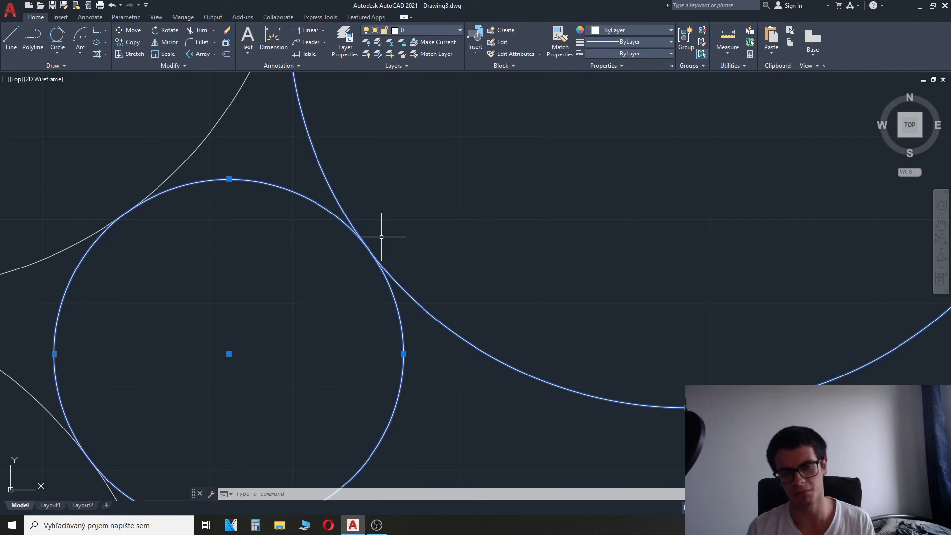
scroll(381, 237, "down", 4)
key("Escape")
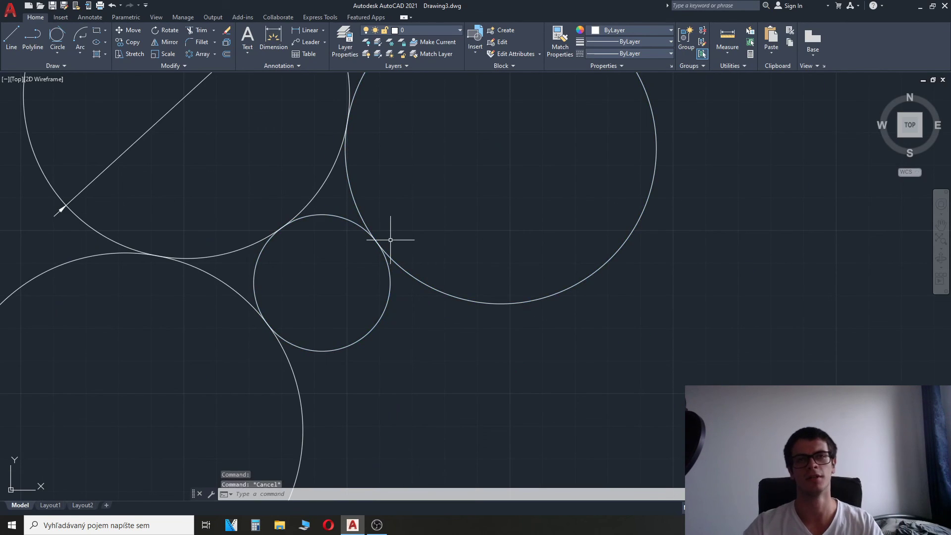
Step: Start the CIRCLE command using its command alias C
middle_click_drag(402, 223, 433, 258)
scroll(433, 258, "down", 5)
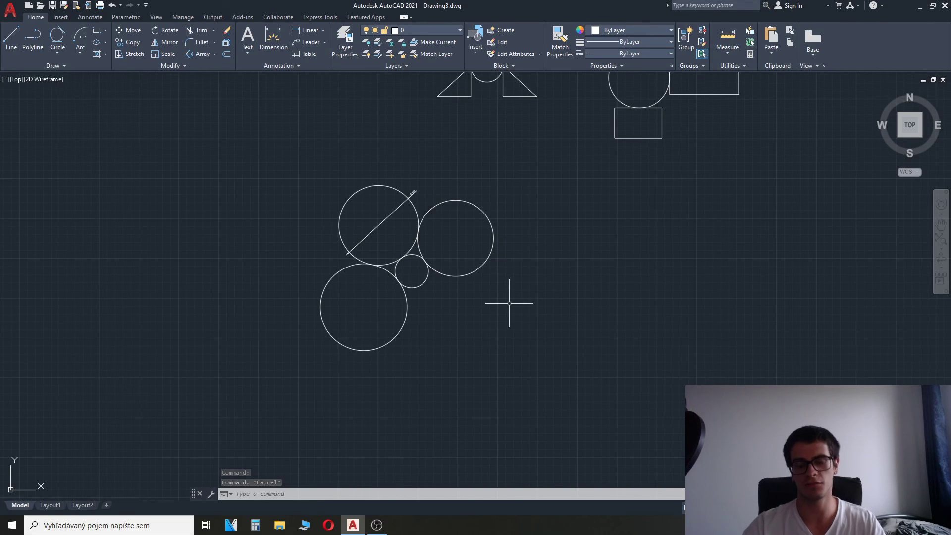
type("c")
key("Return")
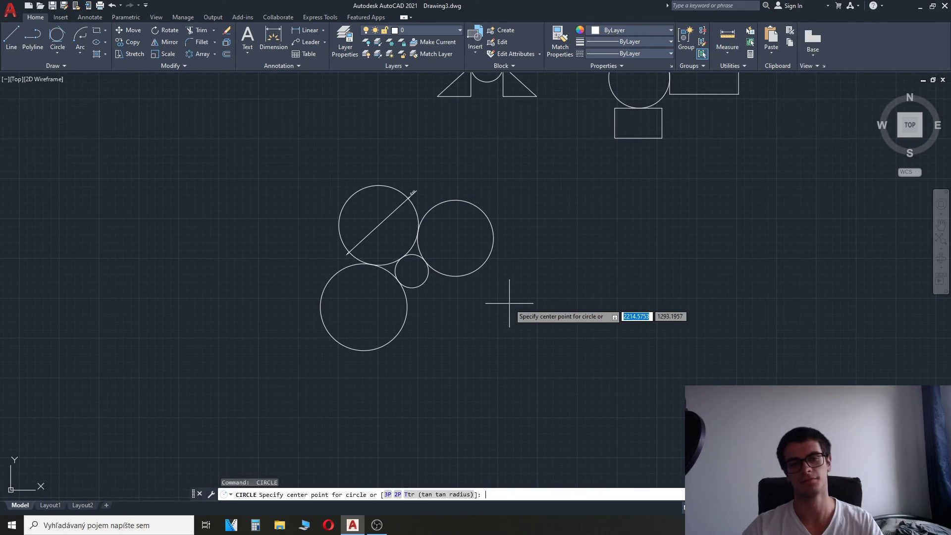